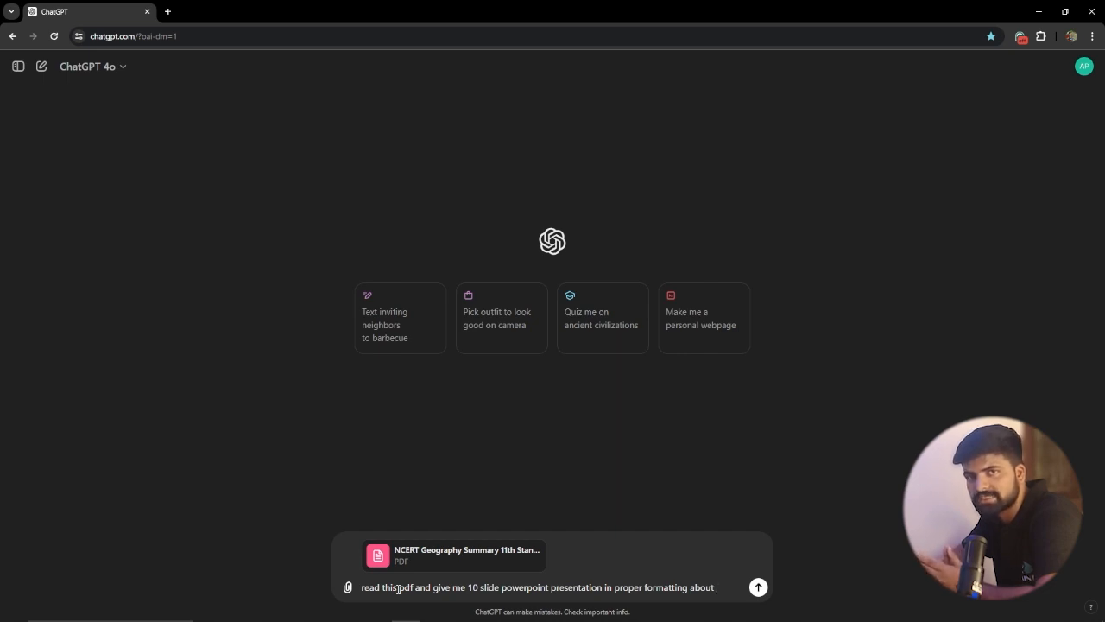
Complete the prompt's opening request with "unit 3" and check that unit in the PDF's table of contents in Foxit PDF Reader.
{"action": "type", "text": "un"}
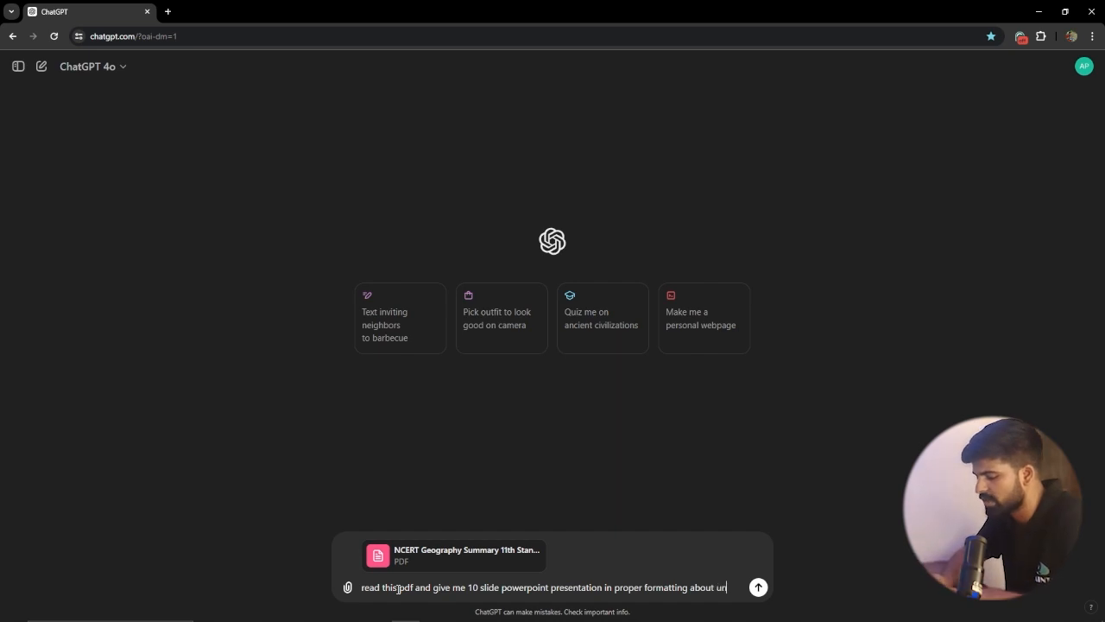
{"action": "type", "text": "it 3"}
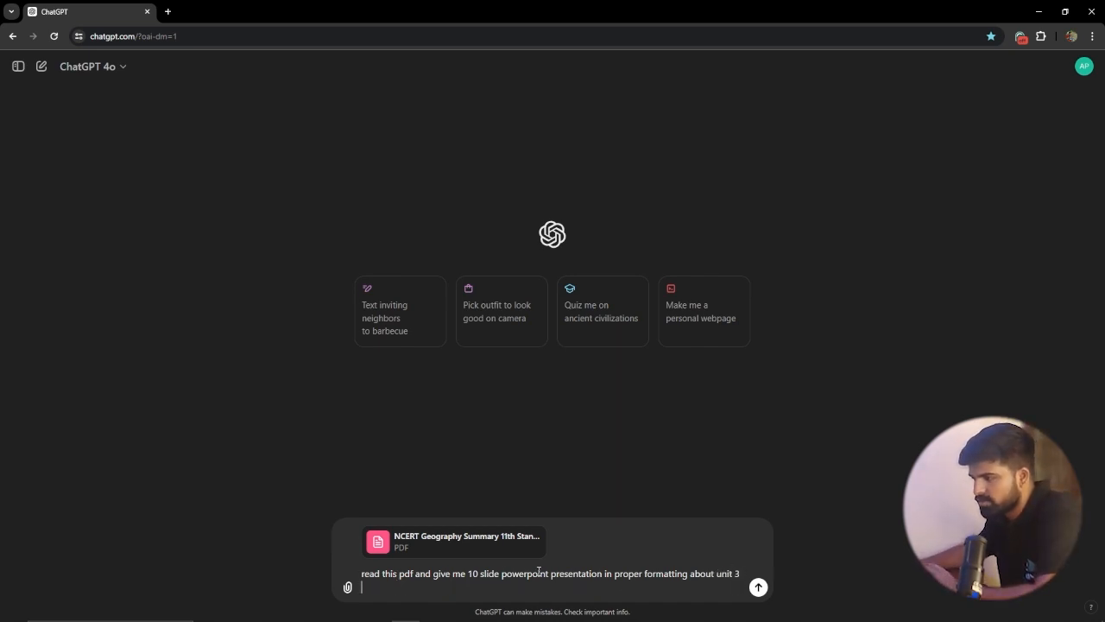
{"action": "mouse_move", "coordinate": [384, 616]}
{"action": "left_click", "coordinate": [433, 611]}
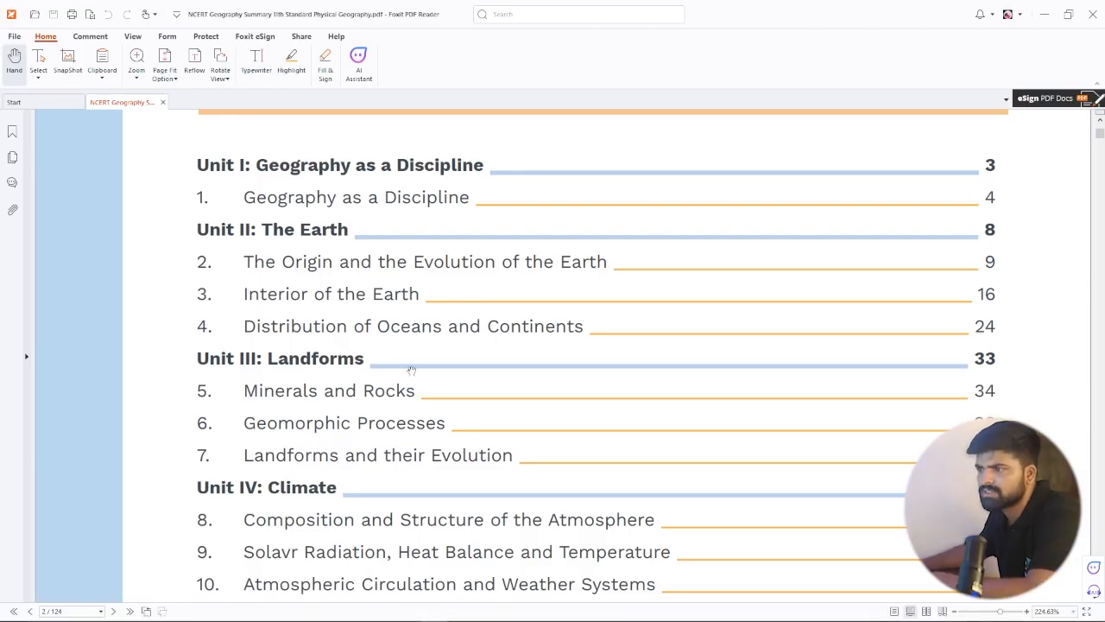
{"action": "mouse_move", "coordinate": [366, 606]}
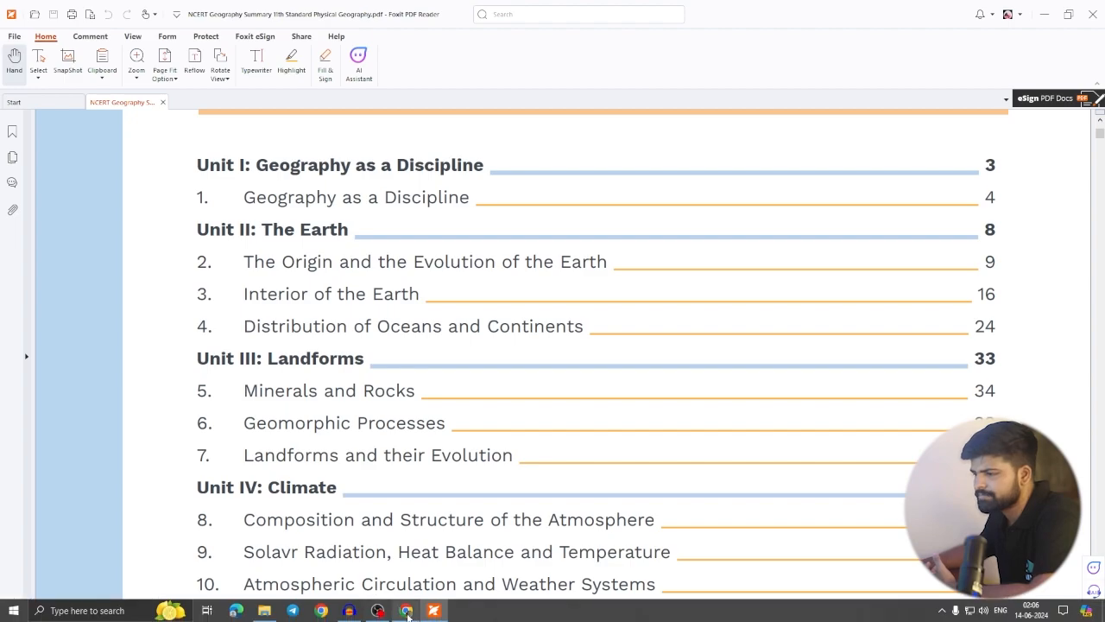
{"action": "left_click", "coordinate": [408, 613]}
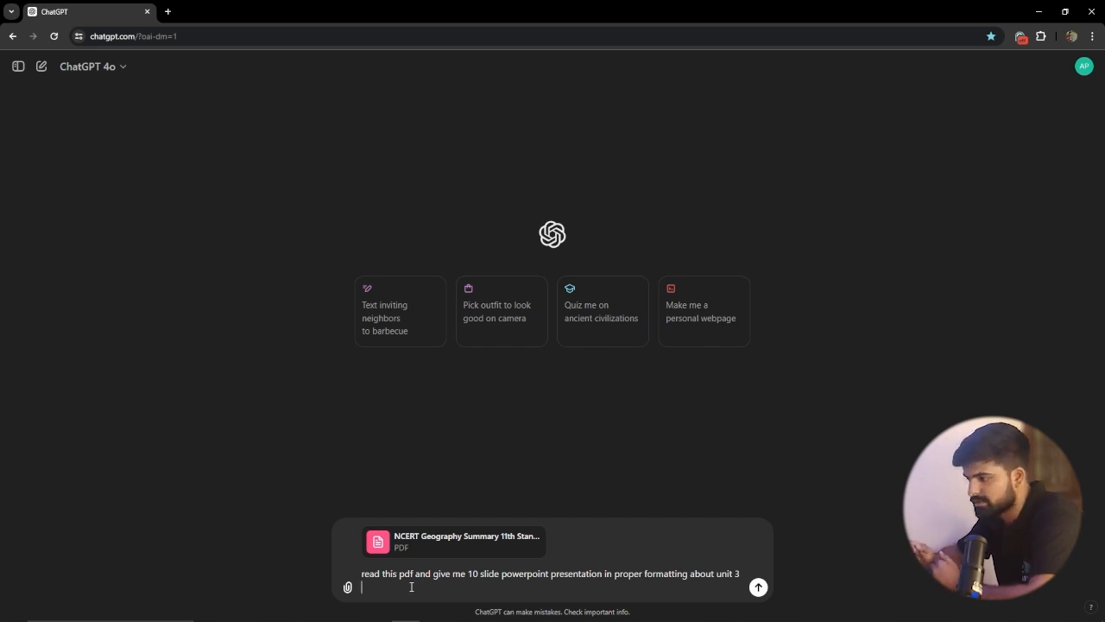
Add the heading specifications "heading font - Albert sans" and "heading size - 54" to the prompt, below a blank line.
{"action": "key", "text": "shift+Return"}
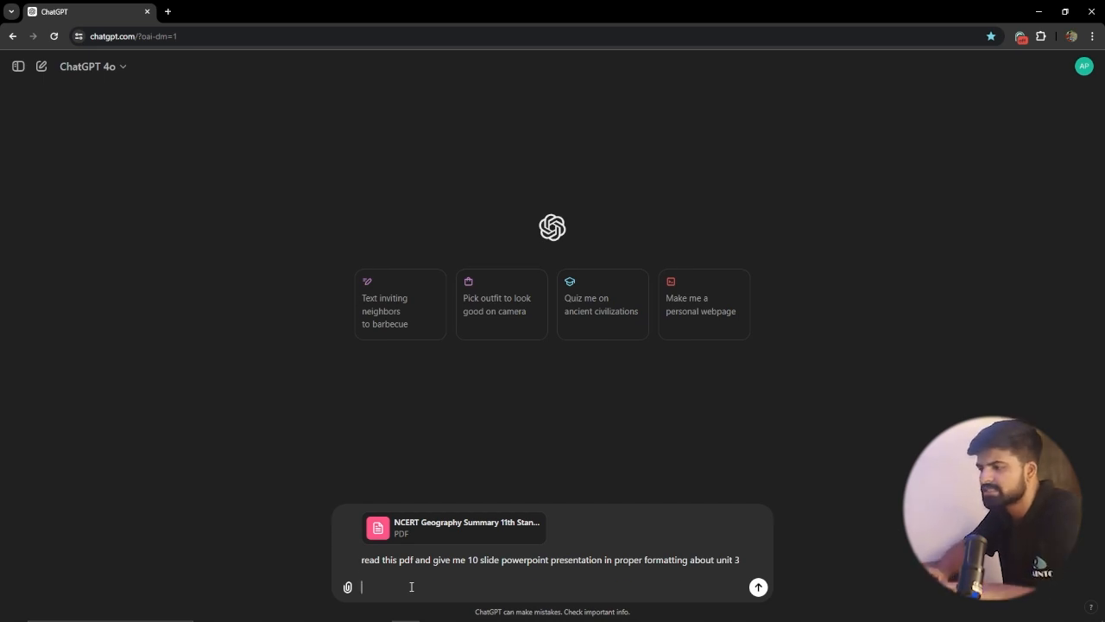
{"action": "type", "text": "headi"}
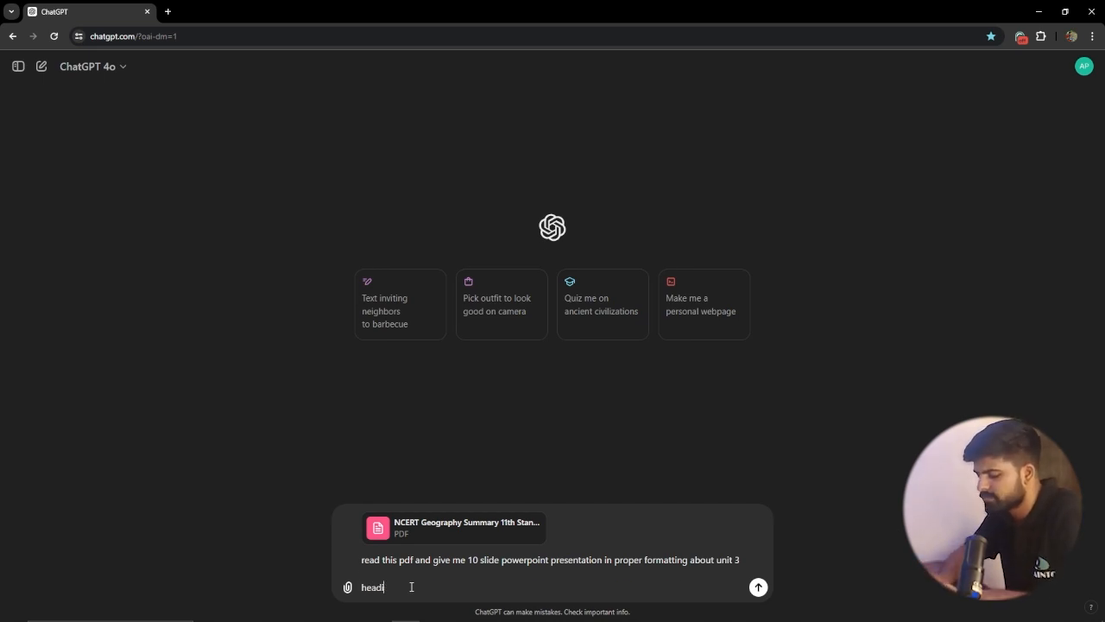
{"action": "type", "text": "ng font"}
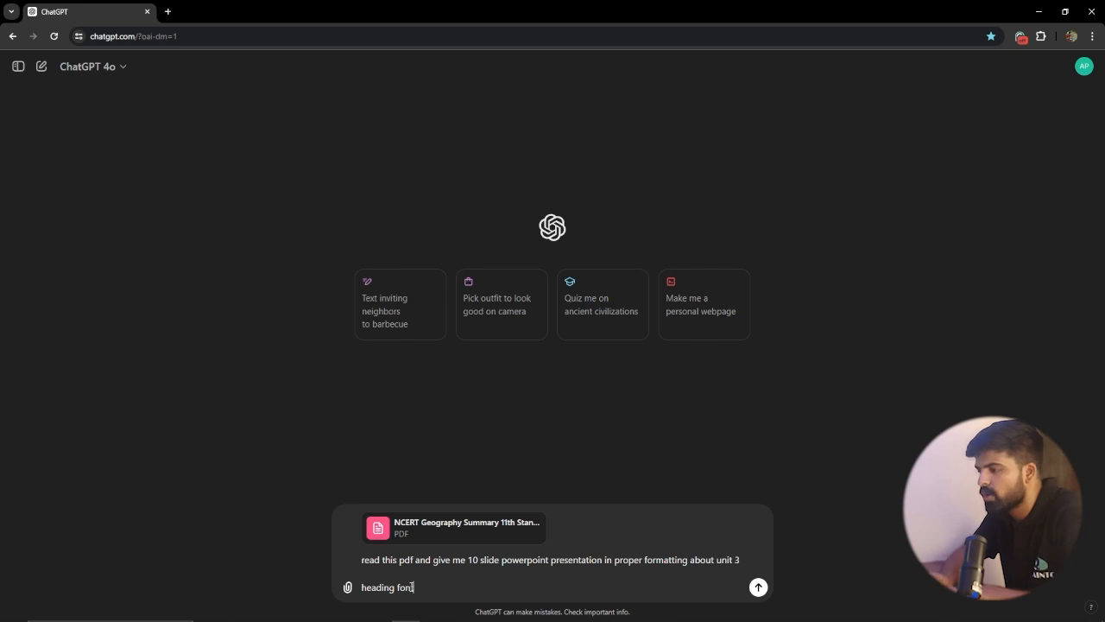
{"action": "type", "text": " - Al"}
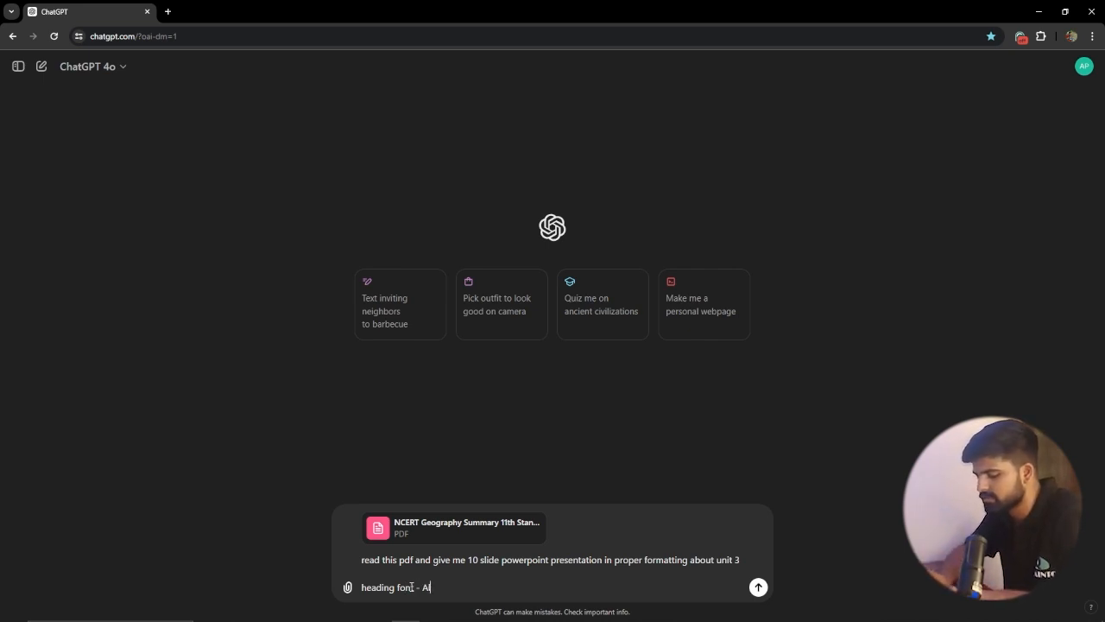
{"action": "type", "text": "bert sans"}
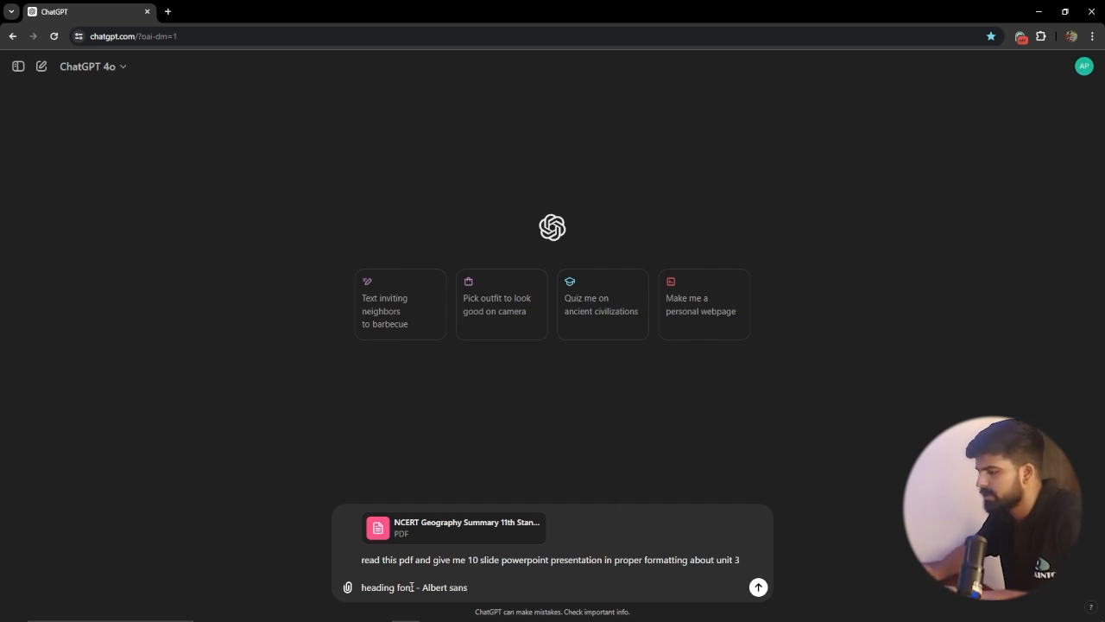
{"action": "key", "text": "shift+Return"}
{"action": "type", "text": "heading size -"}
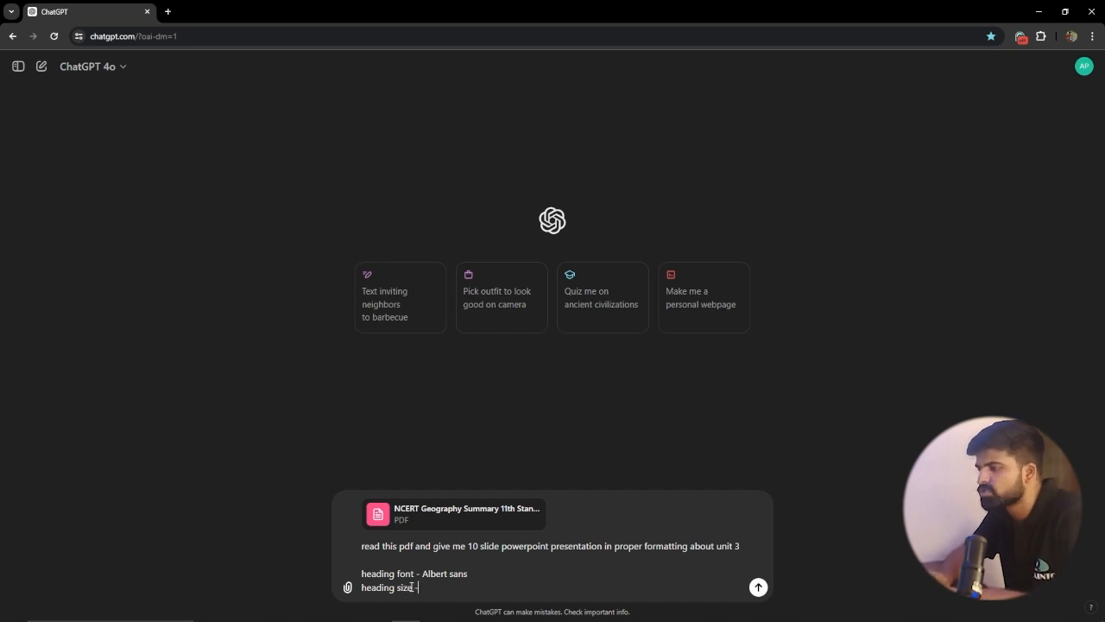
{"action": "type", "text": " 54"}
Add the body text specifications "text font - calibri" and "text size - 25" as new lines of the prompt.
{"action": "key", "text": "shift+Return"}
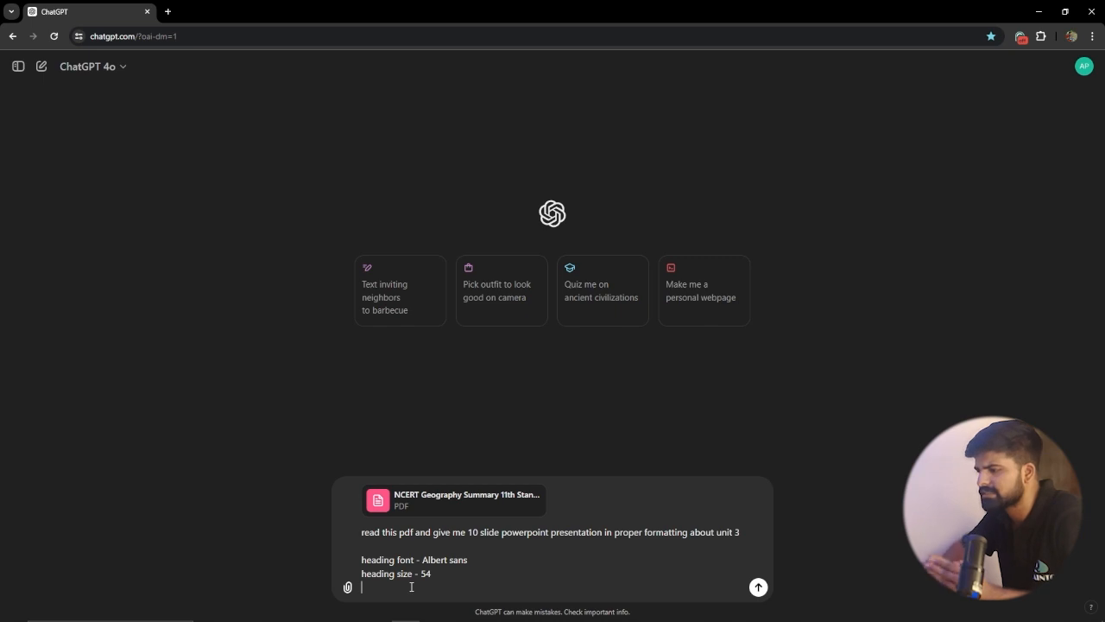
{"action": "type", "text": "text font - "}
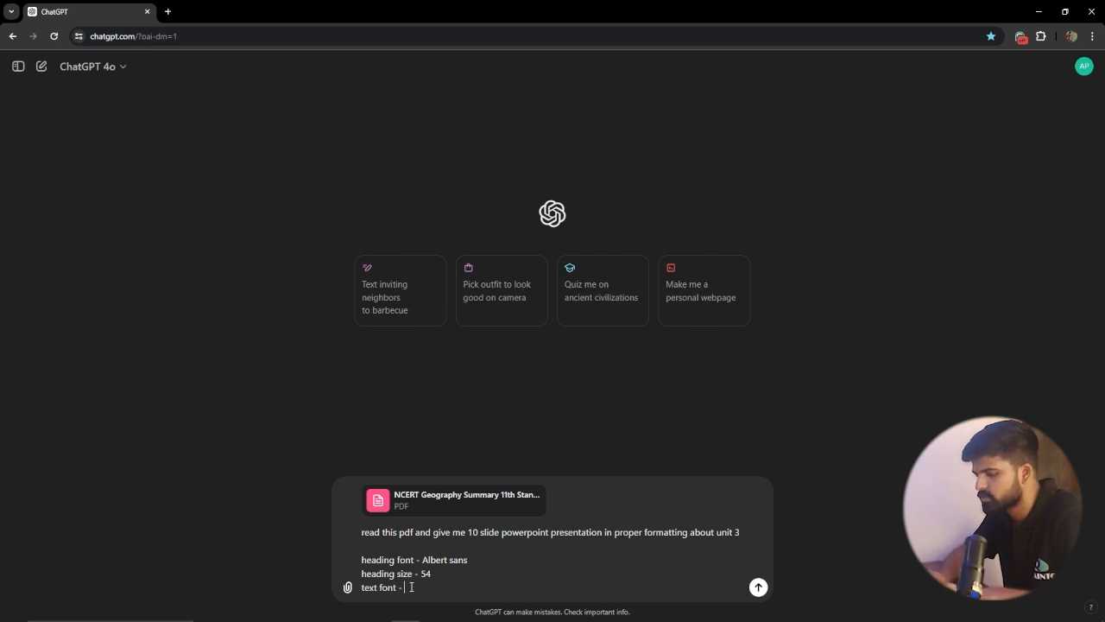
{"action": "type", "text": "calibri"}
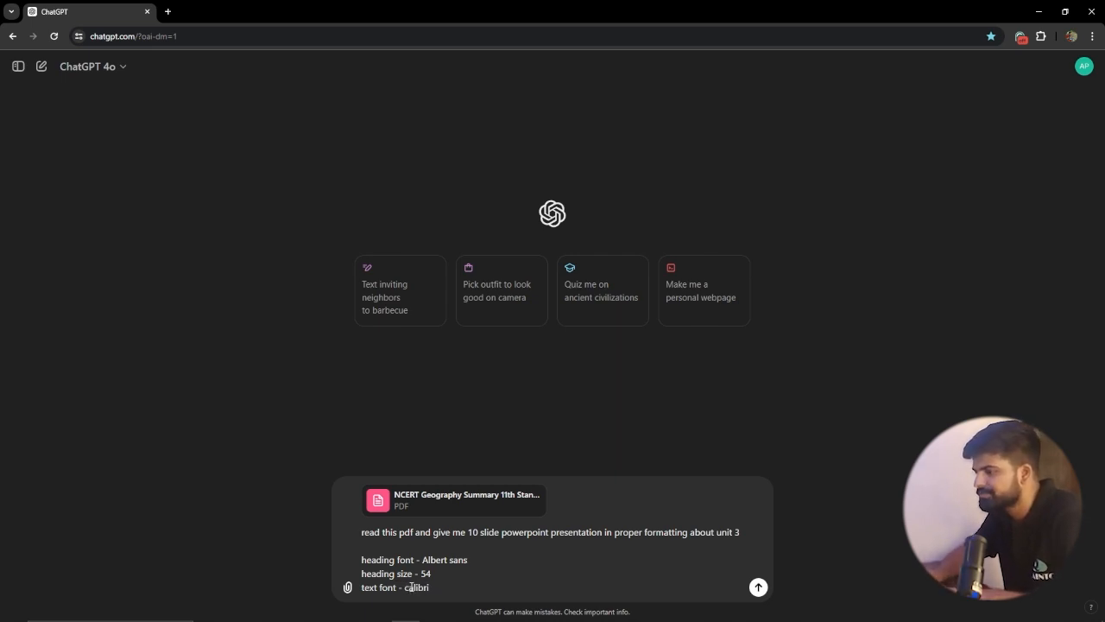
{"action": "key", "text": "shift+Return"}
{"action": "type", "text": "text size - 25"}
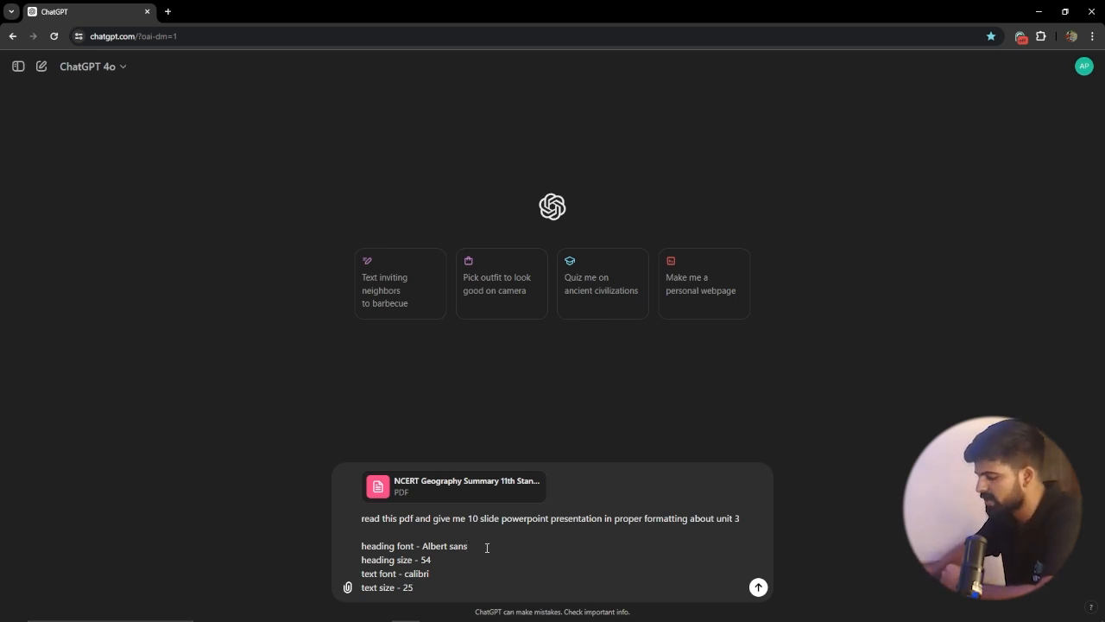
Insert the line "heading in bold formatting" directly below the heading font line of the prompt.
{"action": "key", "text": "shift+Return"}
{"action": "type", "text": "head"}
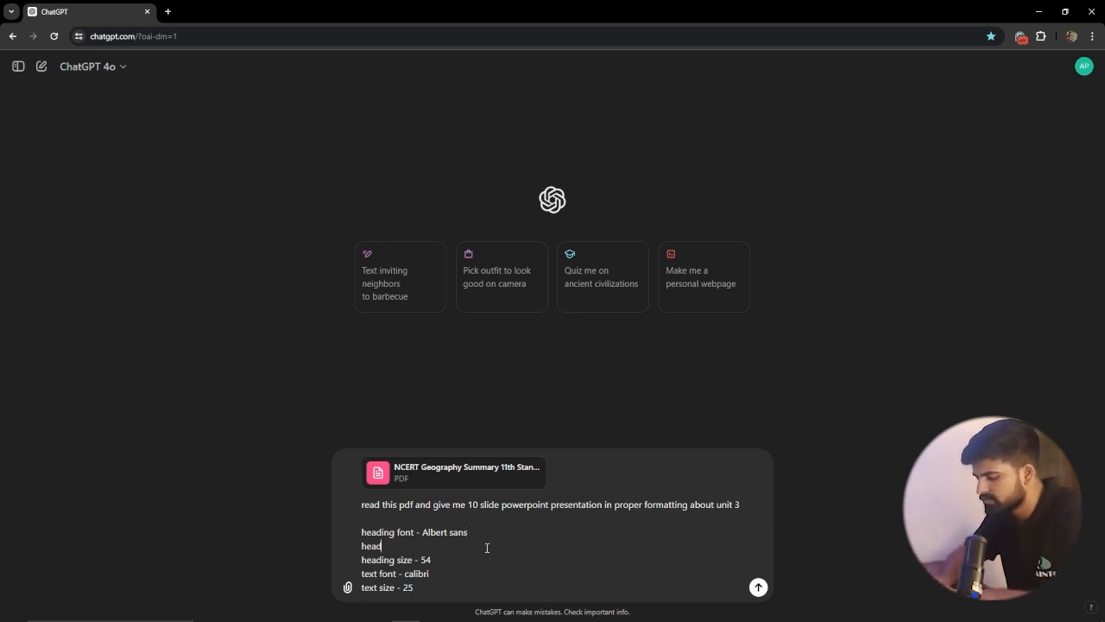
{"action": "type", "text": "ing in "}
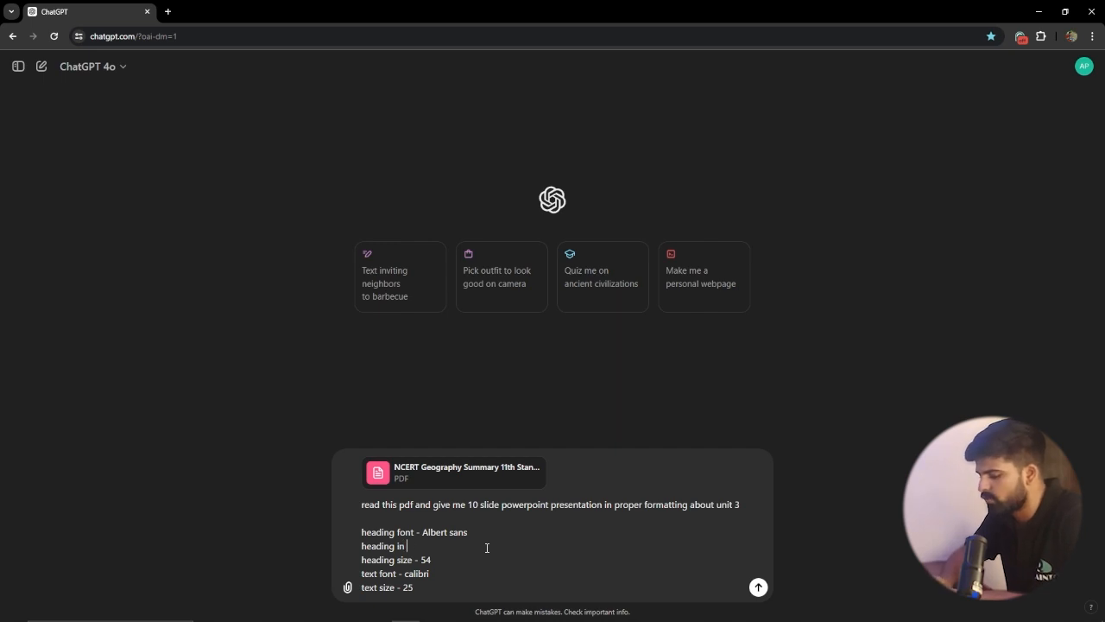
{"action": "type", "text": "bold format"}
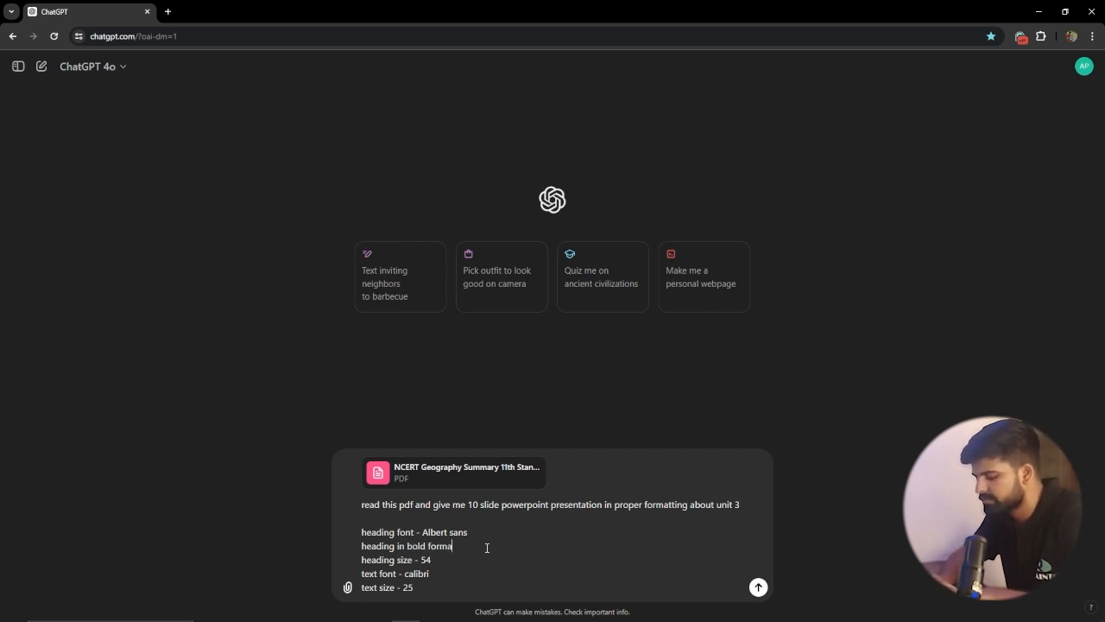
{"action": "type", "text": "ting"}
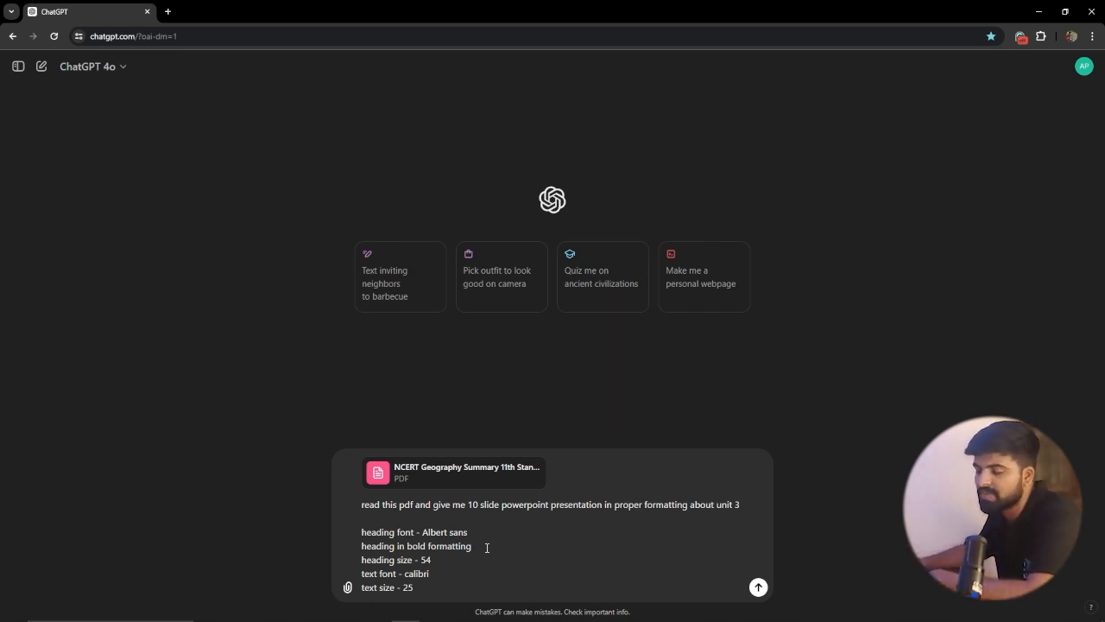
Insert the line "heading color - black" directly below the heading size line of the prompt.
{"action": "left_click", "coordinate": [435, 559]}
{"action": "key", "text": "Return"}
{"action": "type", "text": "heading "}
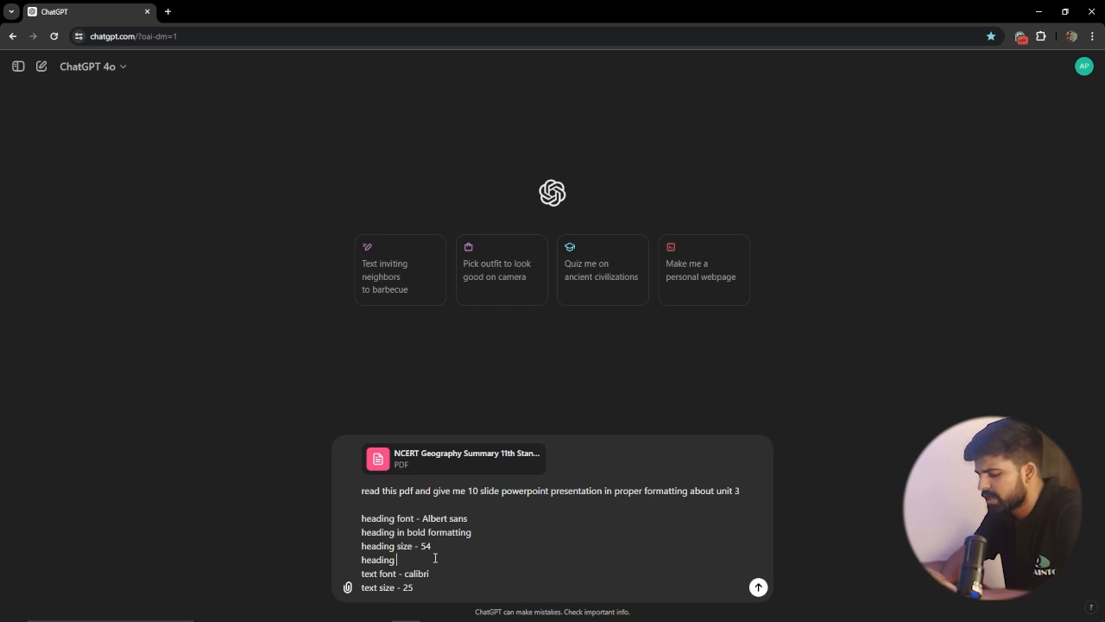
{"action": "type", "text": "color - black"}
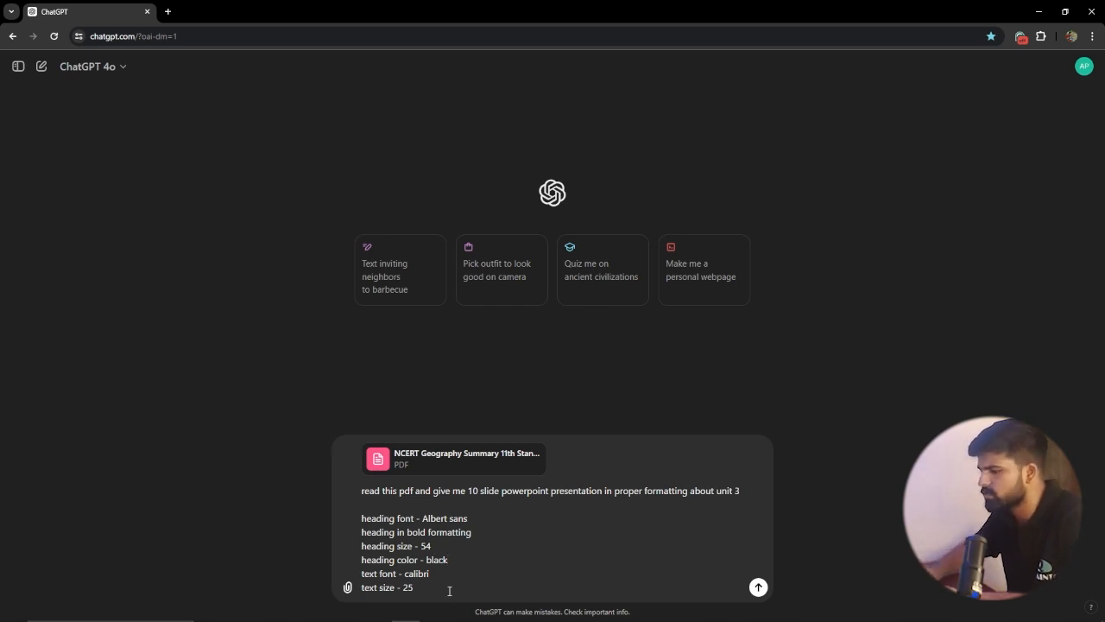
Add "text color - dark blue" as the prompt's last line and send the prompt with the attached PDF.
{"action": "key", "text": "shift+Return"}
{"action": "type", "text": "tex"}
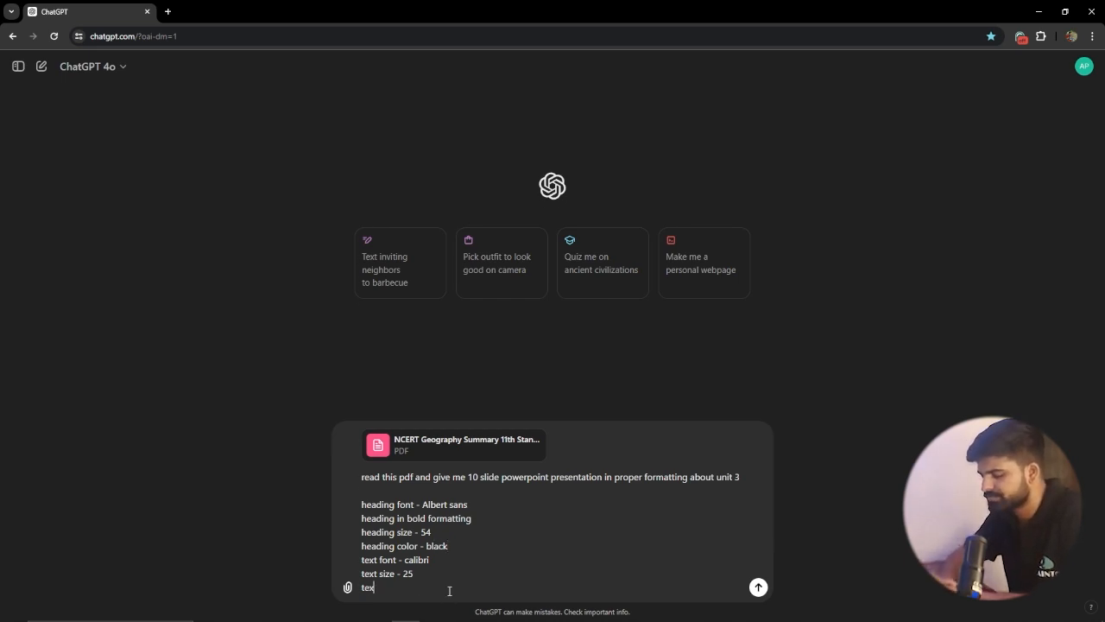
{"action": "type", "text": "t color "}
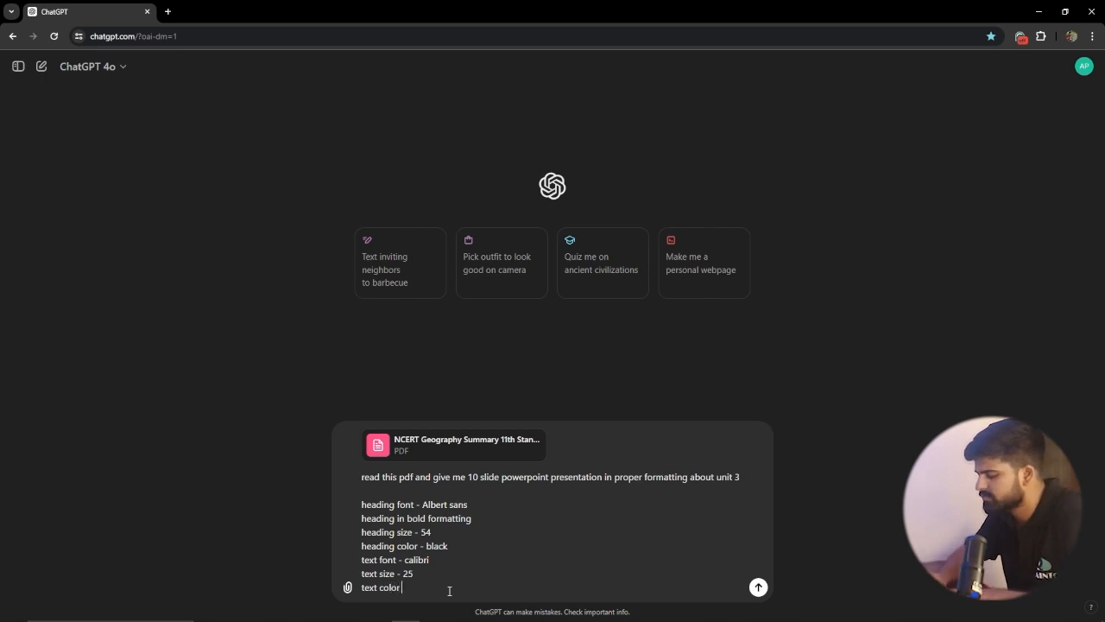
{"action": "type", "text": "- dark n"}
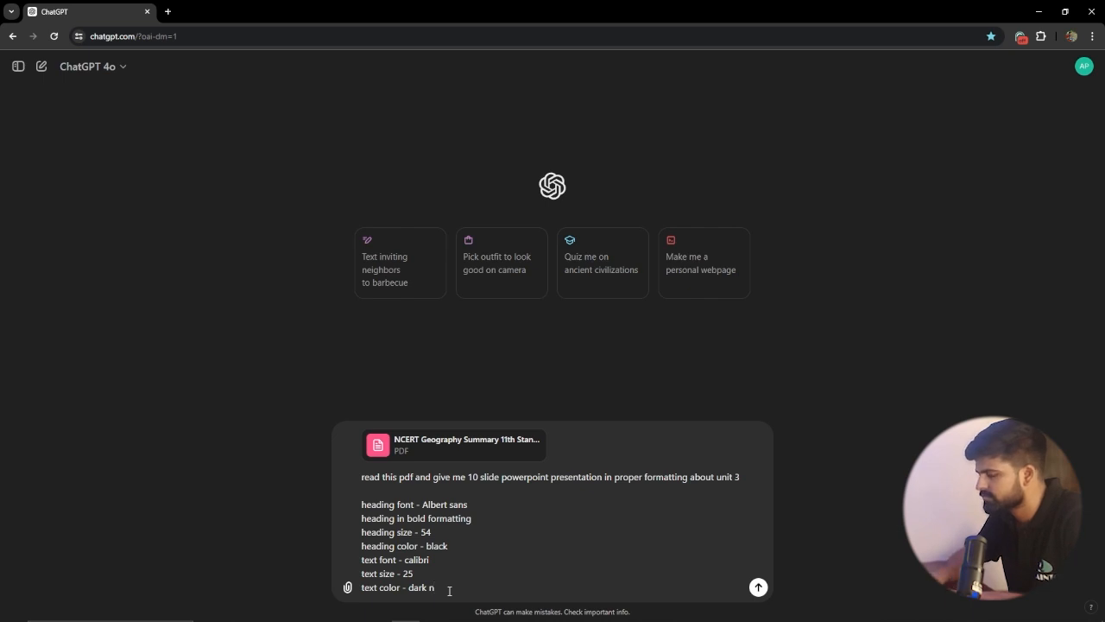
{"action": "key", "text": "BackSpace"}
{"action": "type", "text": "blue"}
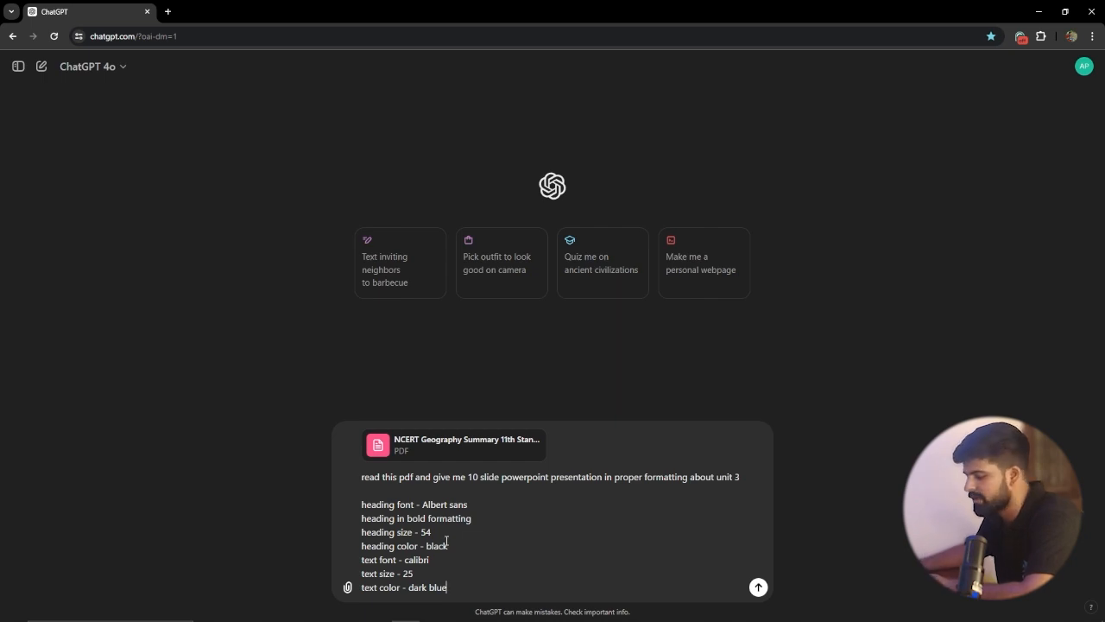
{"action": "key", "text": "Return"}
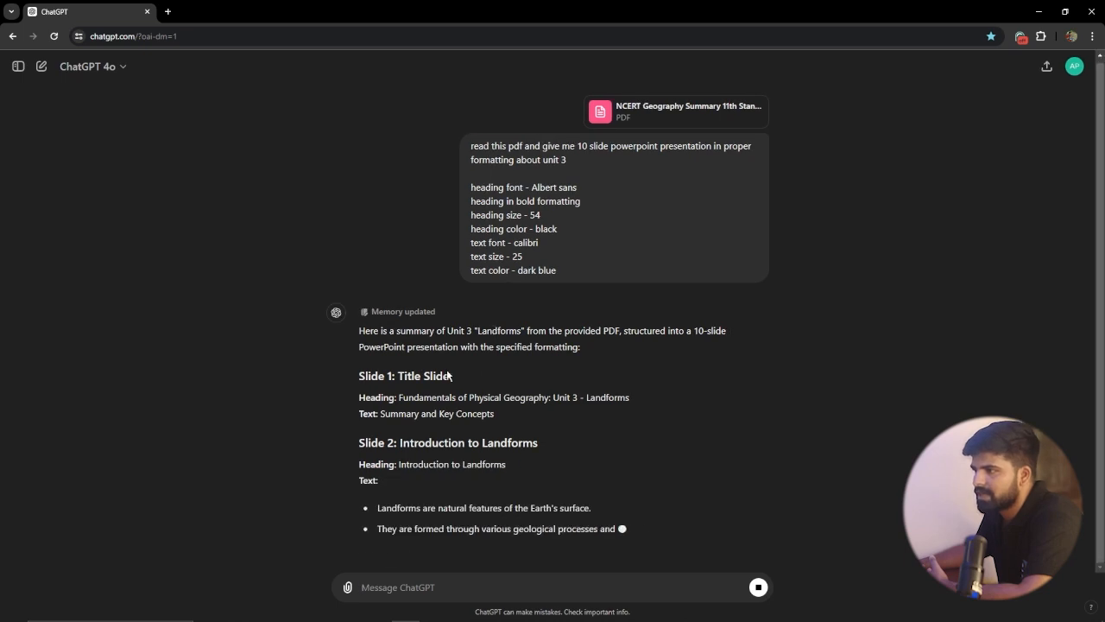
Review the slide-by-slide outline in the response, from the title slide through the conclusion.
{"action": "scroll", "coordinate": [513, 269], "scroll_direction": "up", "scroll_amount": 1}
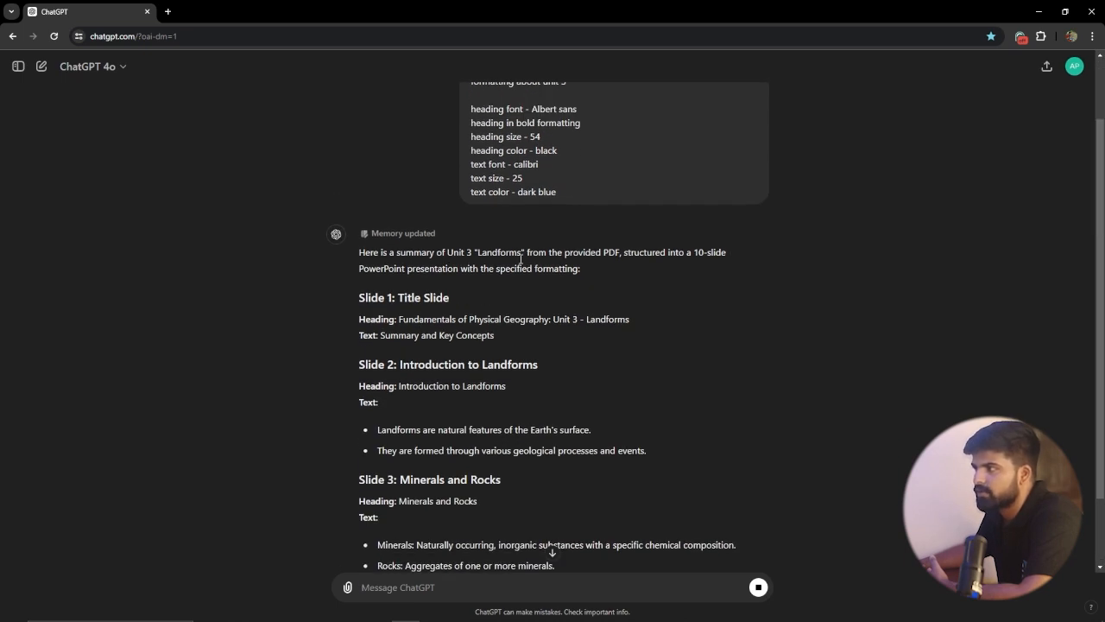
{"action": "scroll", "coordinate": [524, 259], "scroll_direction": "up", "scroll_amount": 2}
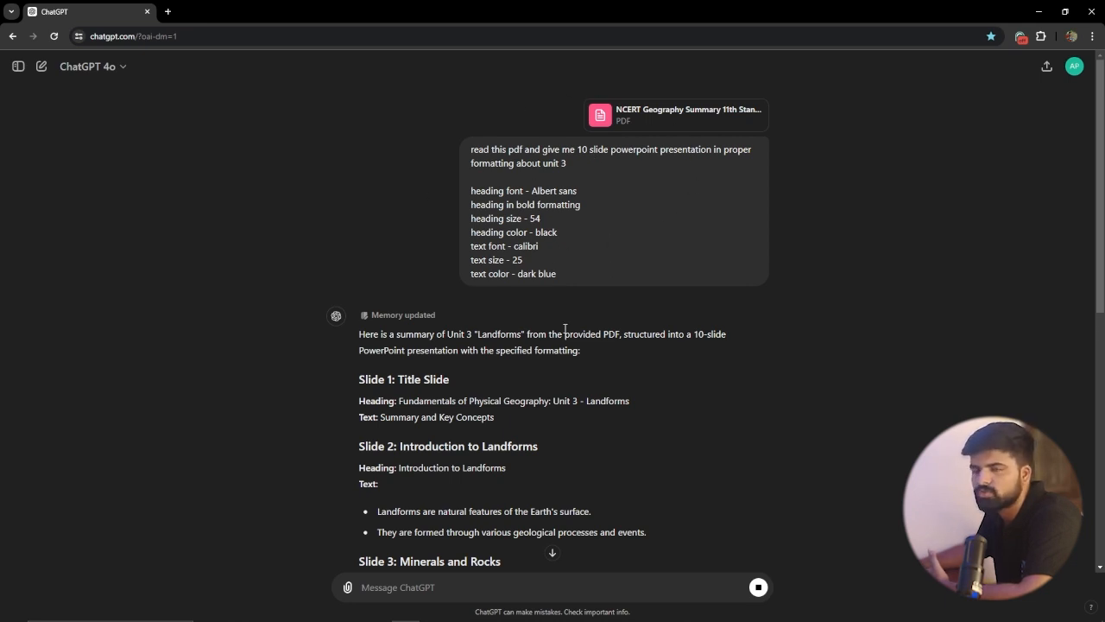
{"action": "scroll", "coordinate": [488, 445], "scroll_direction": "down", "scroll_amount": 1}
{"action": "scroll", "coordinate": [487, 445], "scroll_direction": "down", "scroll_amount": 3}
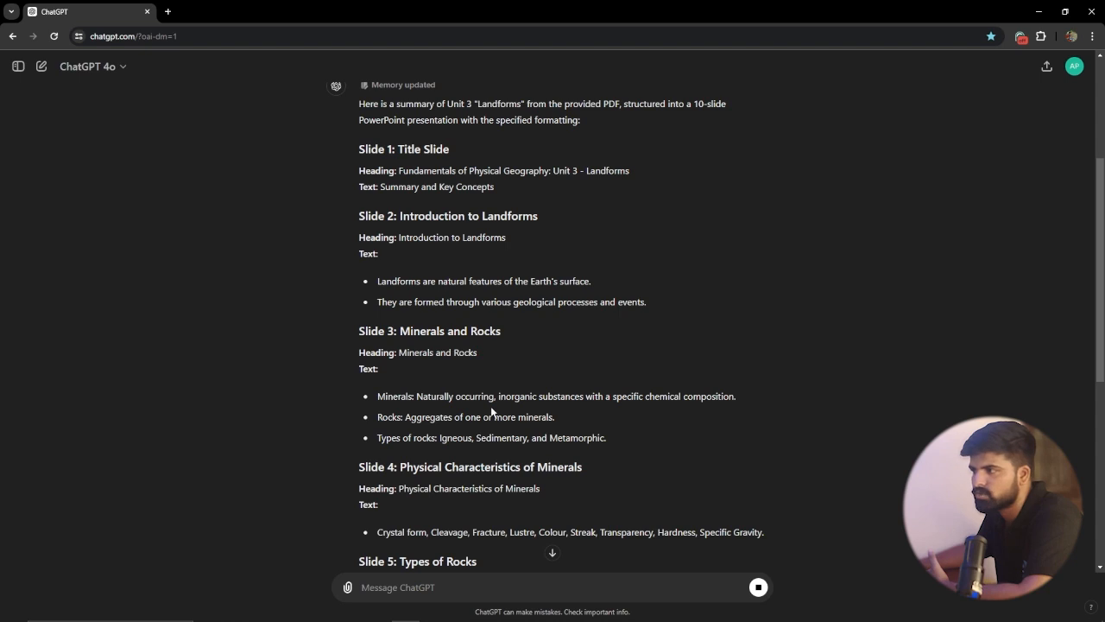
{"action": "scroll", "coordinate": [489, 414], "scroll_direction": "down", "scroll_amount": 3}
{"action": "scroll", "coordinate": [486, 412], "scroll_direction": "down", "scroll_amount": 3}
{"action": "scroll", "coordinate": [488, 411], "scroll_direction": "down", "scroll_amount": 1}
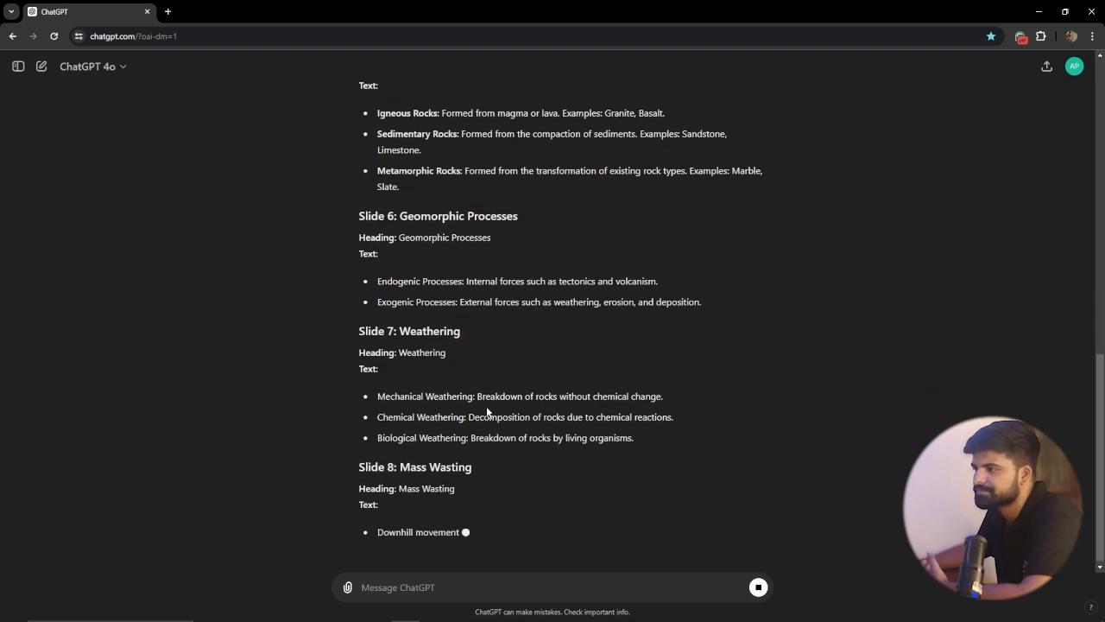
{"action": "scroll", "coordinate": [473, 399], "scroll_direction": "down", "scroll_amount": 1}
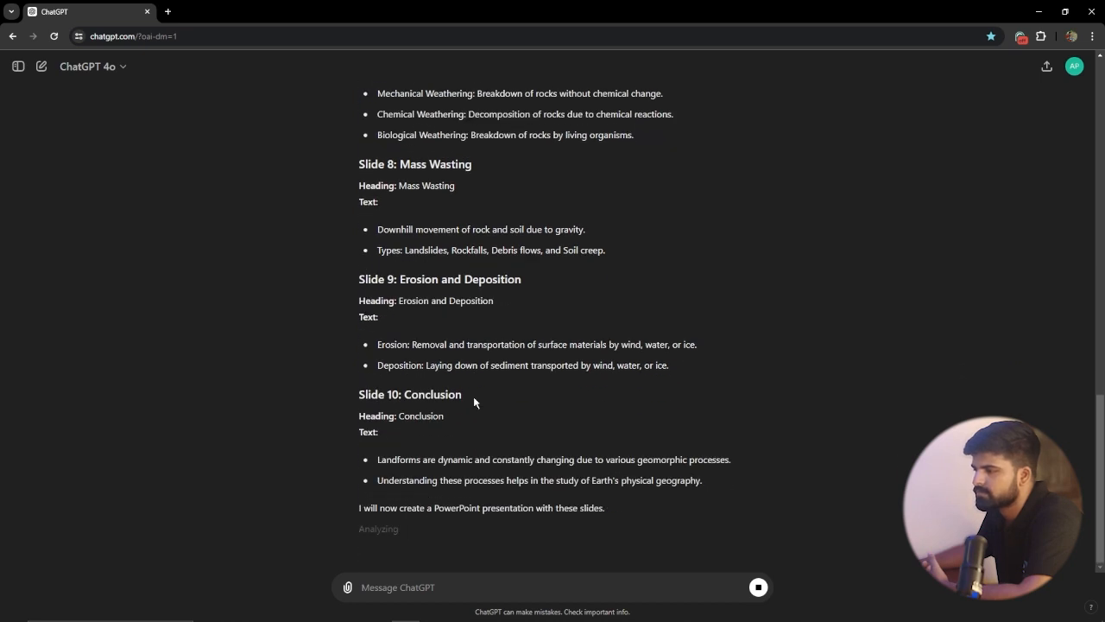
{"action": "scroll", "coordinate": [423, 248], "scroll_direction": "up", "scroll_amount": 15}
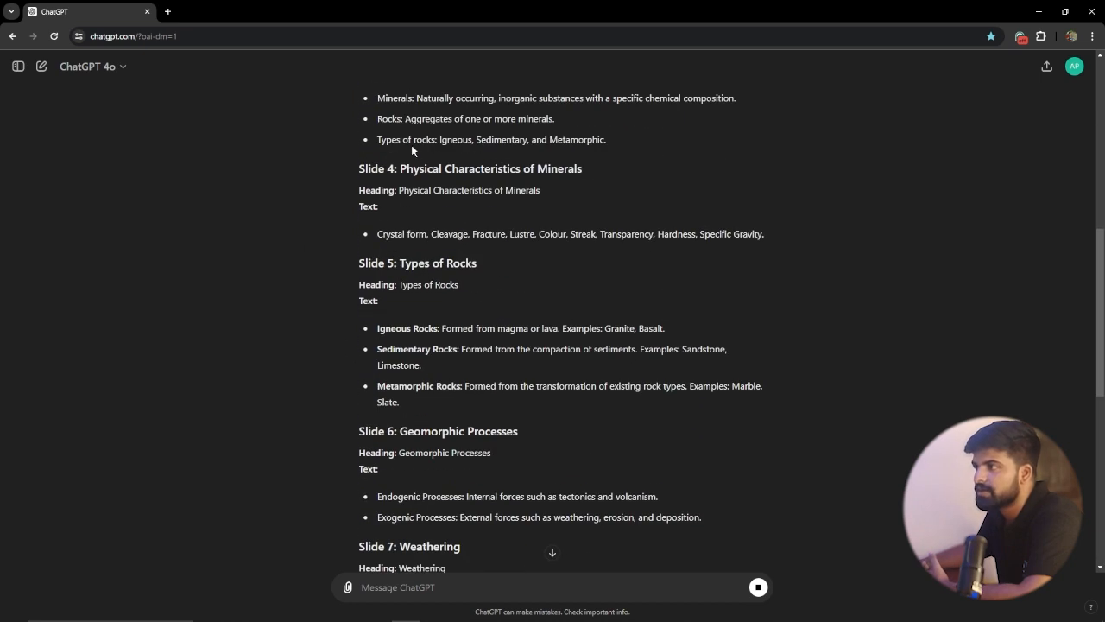
Download the generated presentation to the Desktop as Unit_3_Landforms_Presentation and open it in PowerPoint.
{"action": "scroll", "coordinate": [330, 246], "scroll_direction": "down", "scroll_amount": 10}
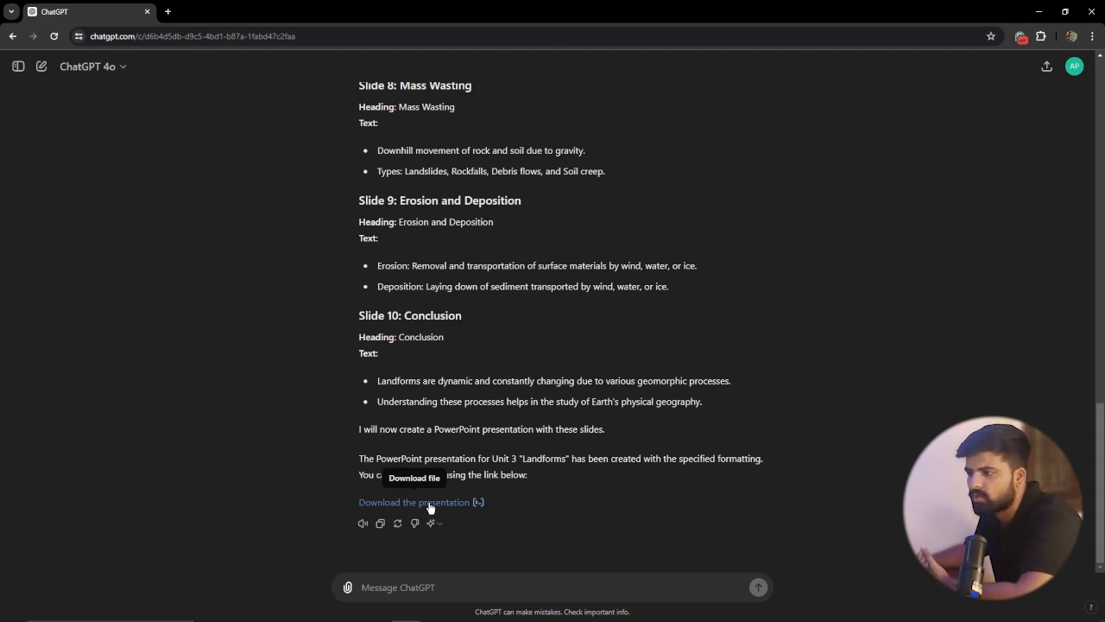
{"action": "left_click", "coordinate": [443, 504]}
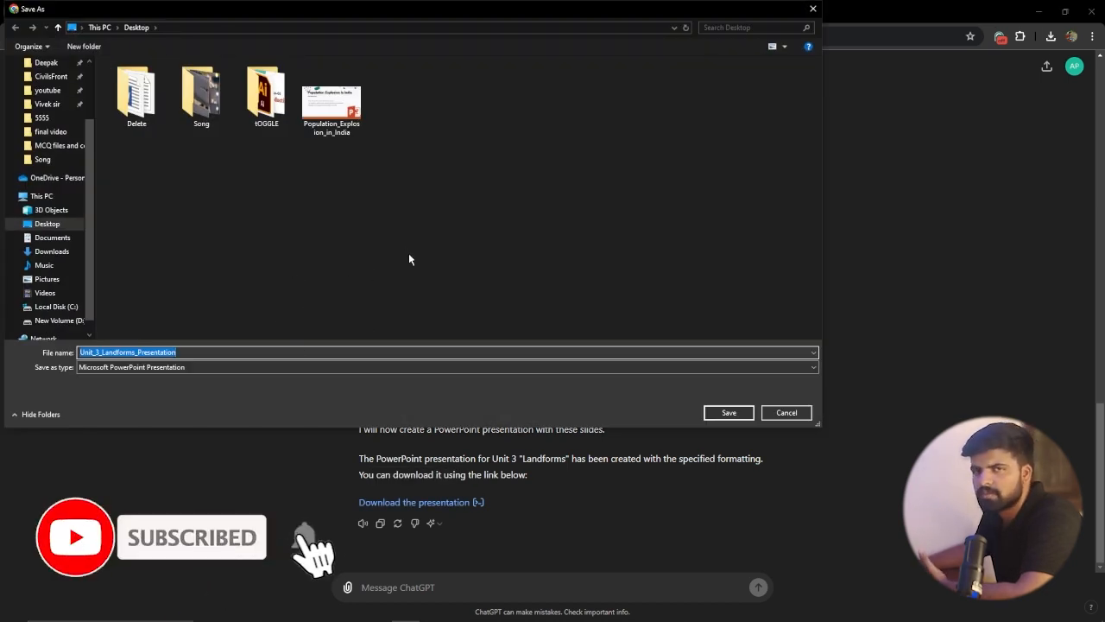
{"action": "left_click", "coordinate": [727, 414]}
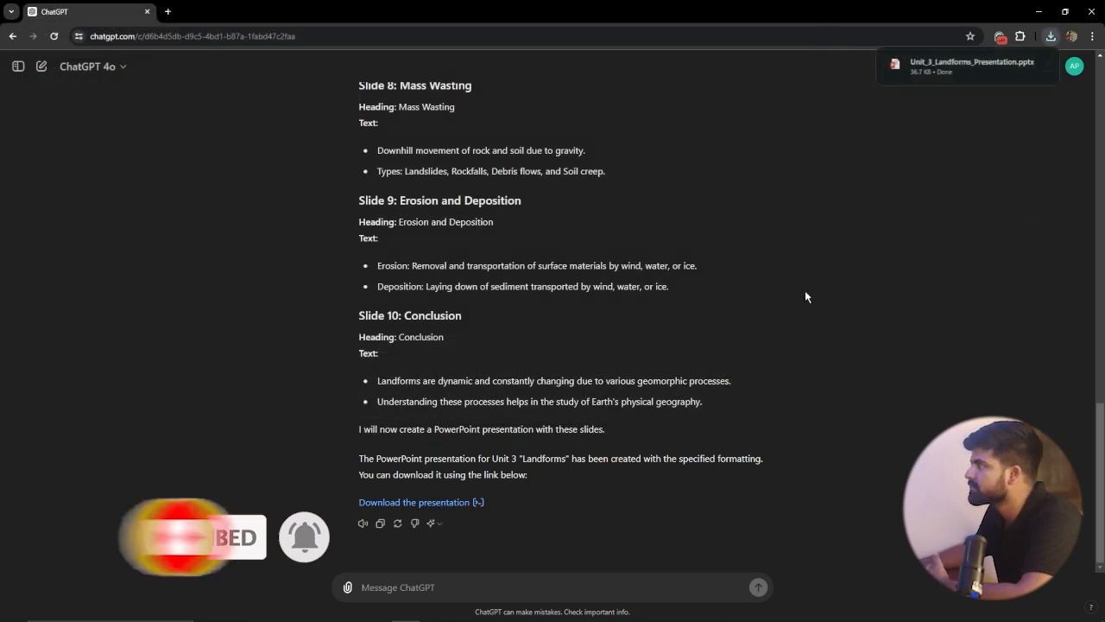
{"action": "left_click", "coordinate": [1042, 67]}
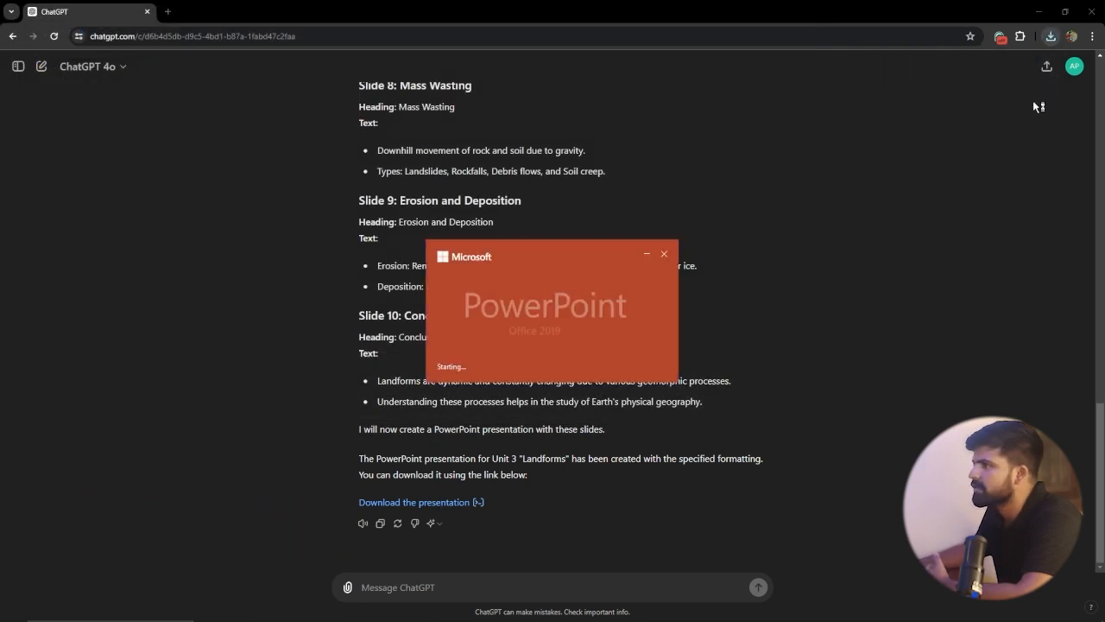